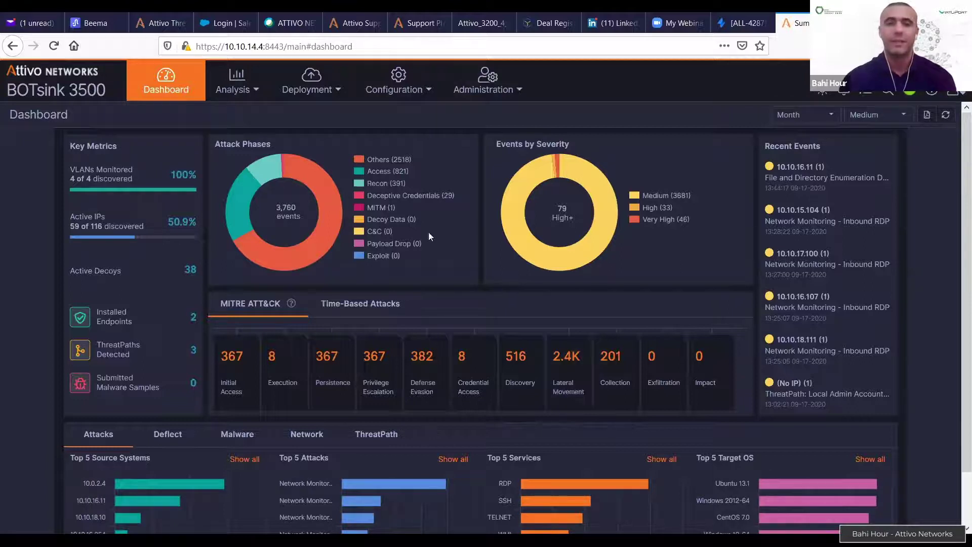
Step: Exclude Others and Access from the Attack Phases chart and open the full events list for Deceptive Credentials
click(358, 172)
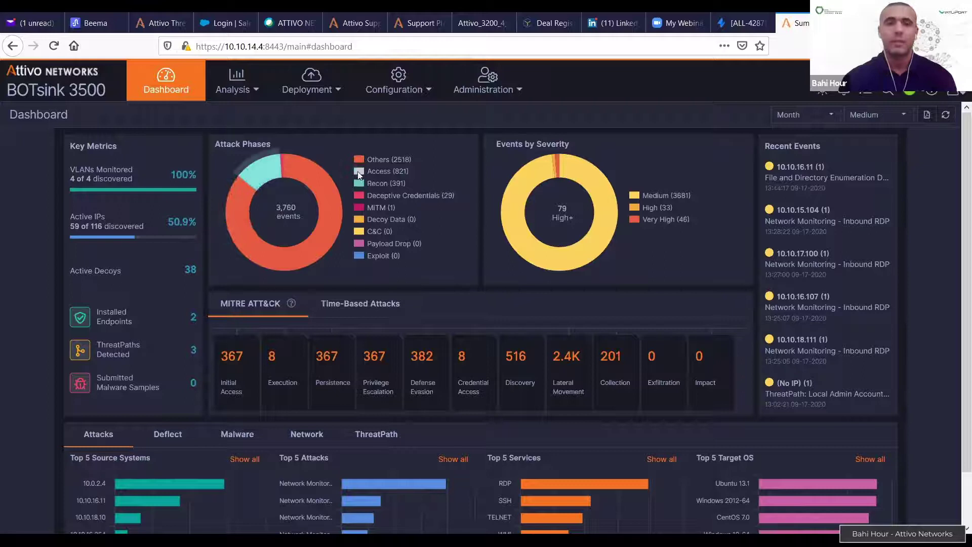
click(358, 160)
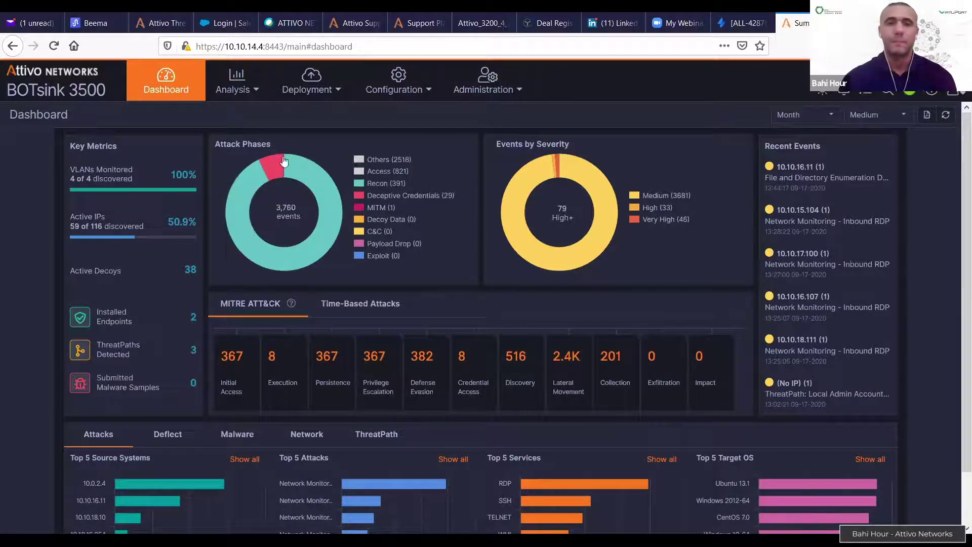
mouse_move(274, 164)
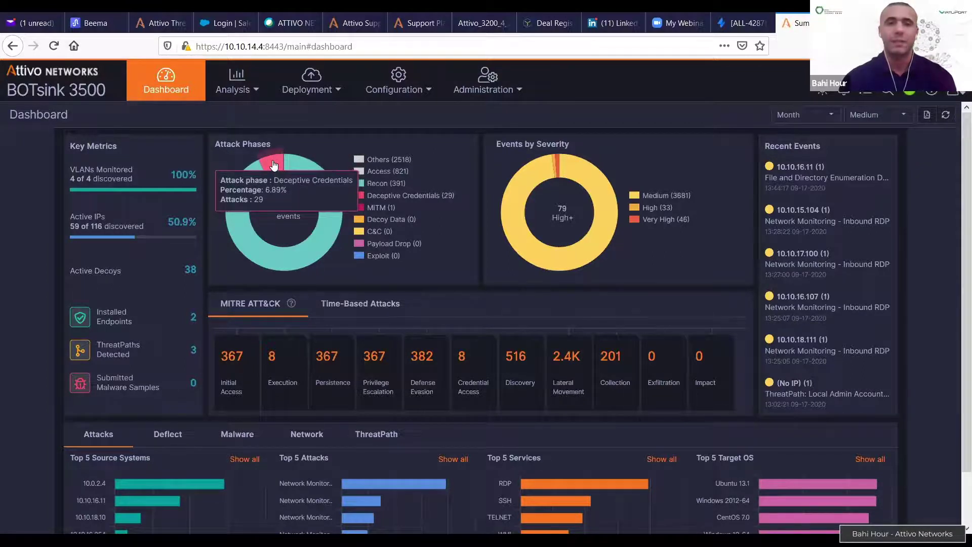
click(272, 164)
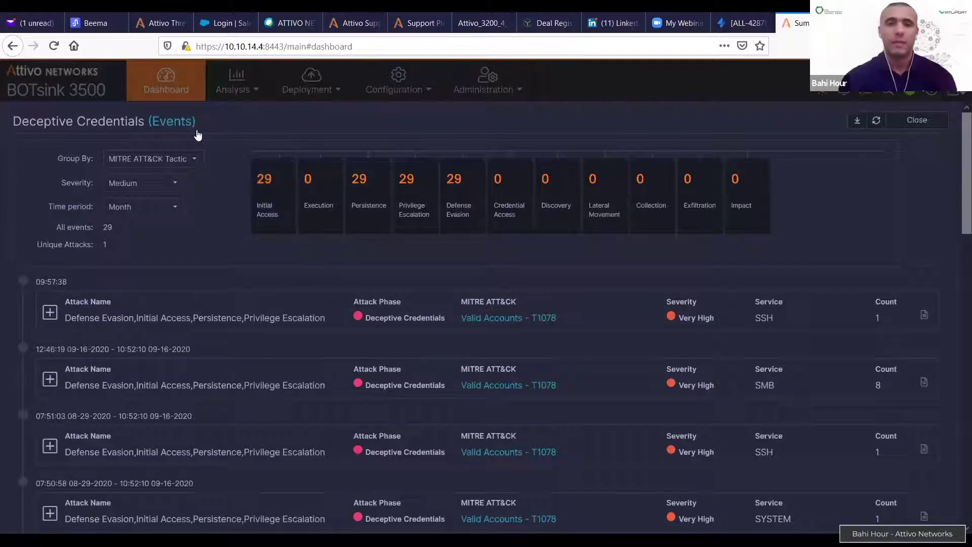
click(173, 122)
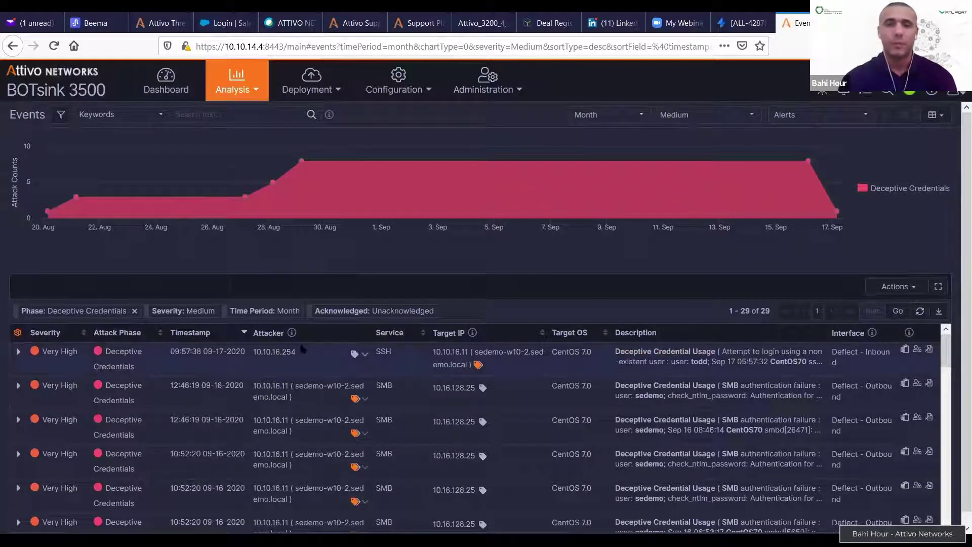
Step: Sort the Deceptive Credentials events by timestamp, oldest first, and review the list
click(246, 336)
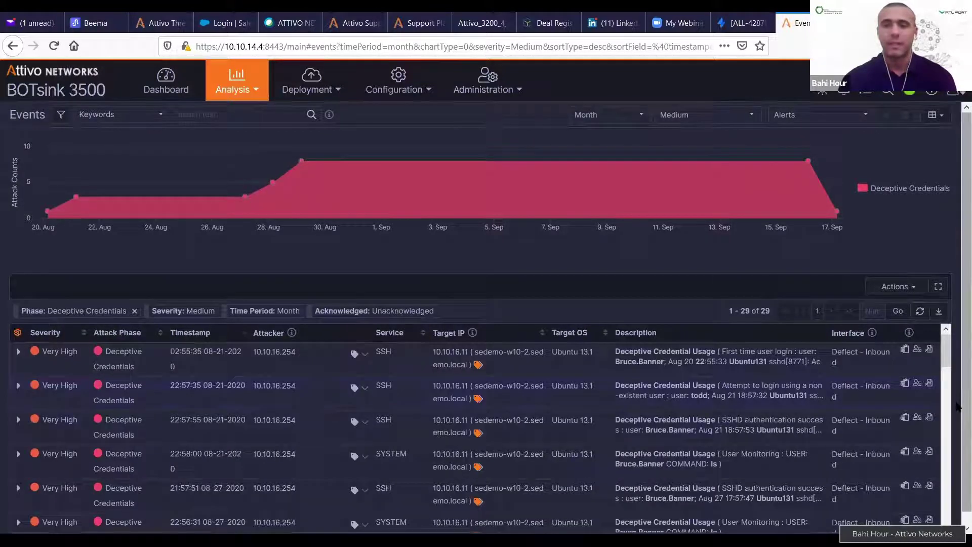
scroll(947, 361, down, 1)
scroll(948, 362, down, 2)
scroll(947, 361, up, 4)
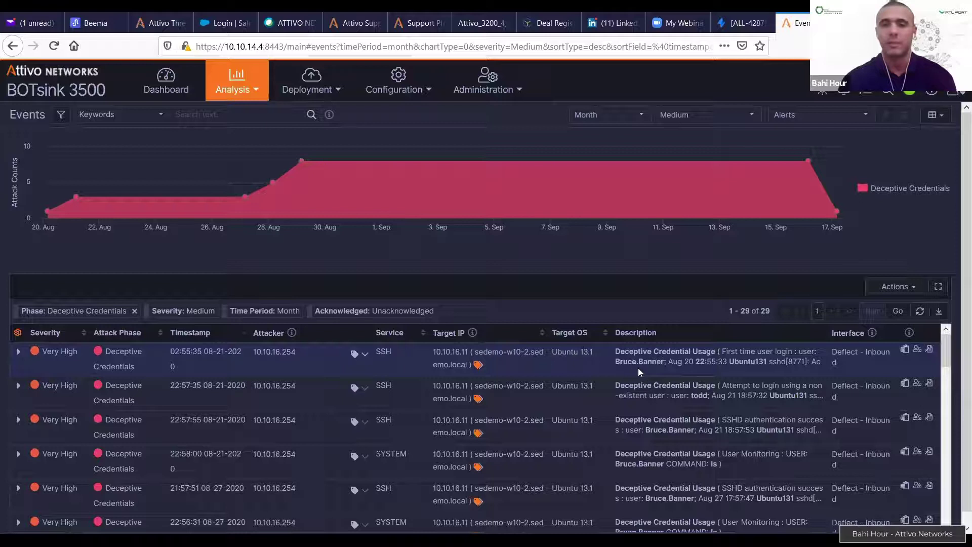
Step: Examine the attacker-to-decoy event records behind the oldest Deceptive Credentials event, then close them
click(905, 351)
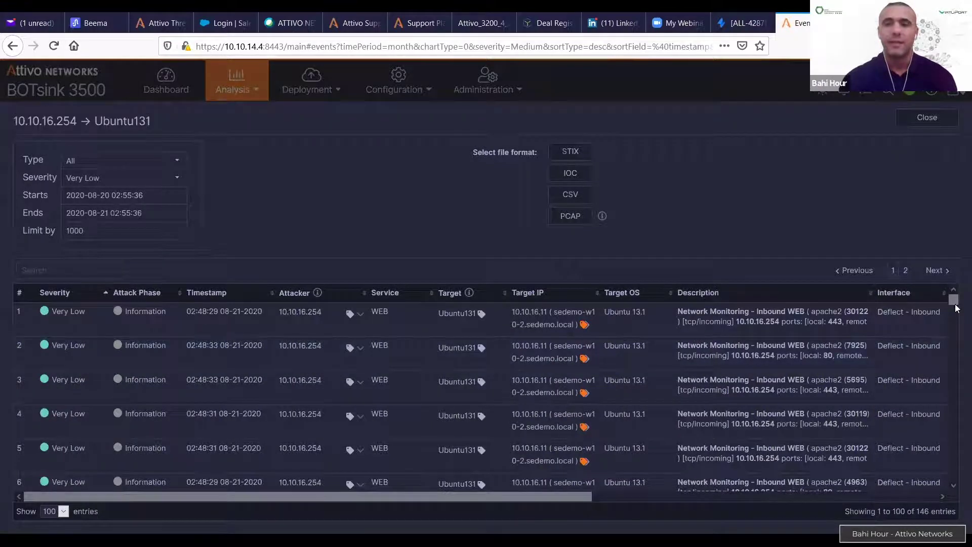
drag(954, 304, 956, 331)
drag(957, 337, 954, 312)
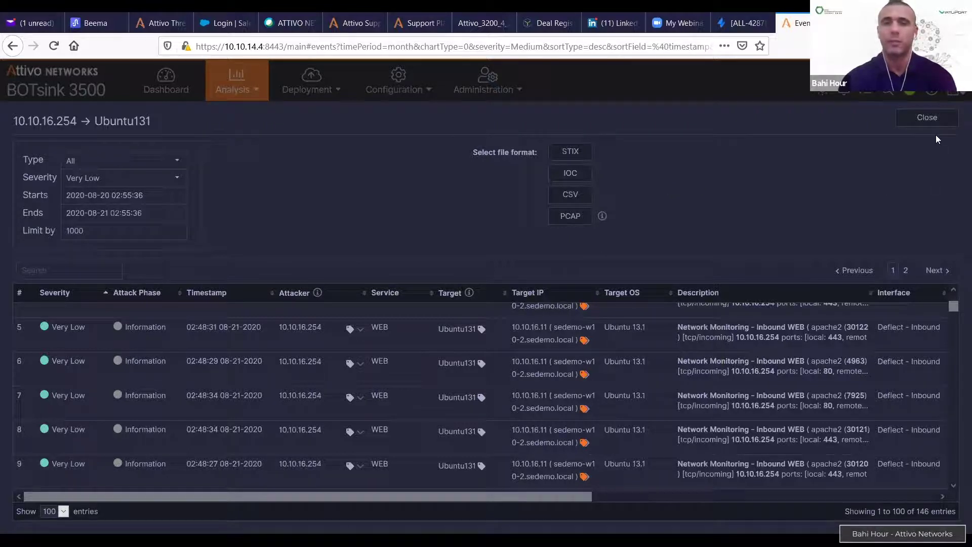
click(926, 118)
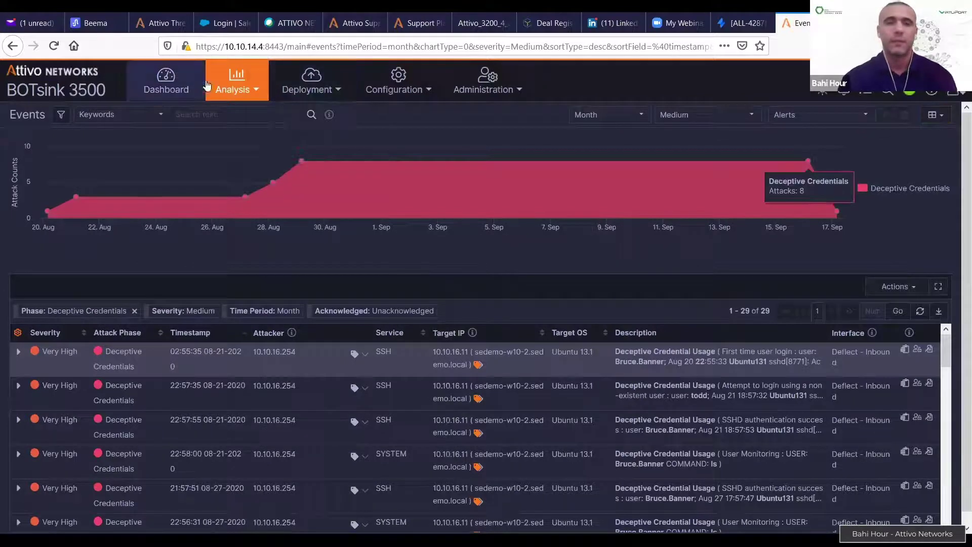
Step: Open the general Events analysis page and search the events for the keyword "active"
click(234, 111)
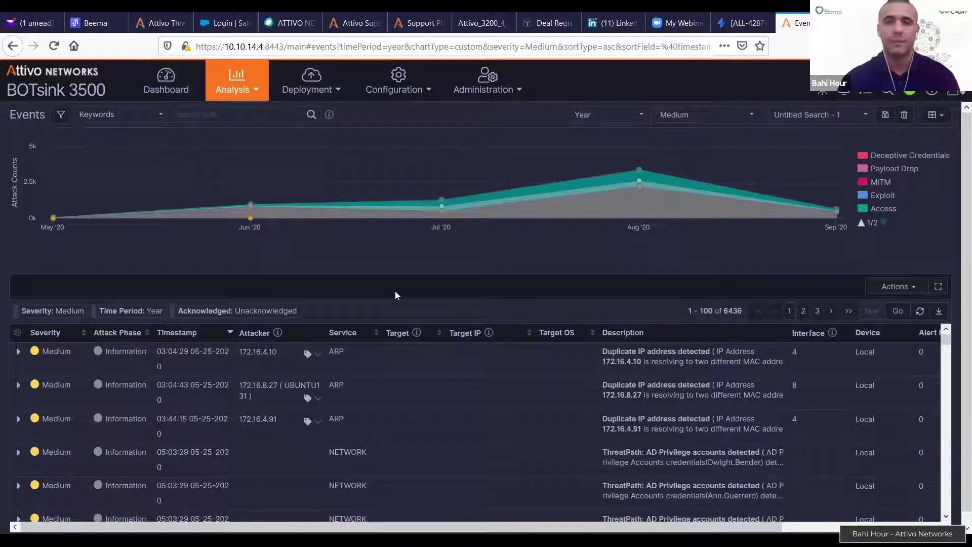
click(229, 112)
text(active)
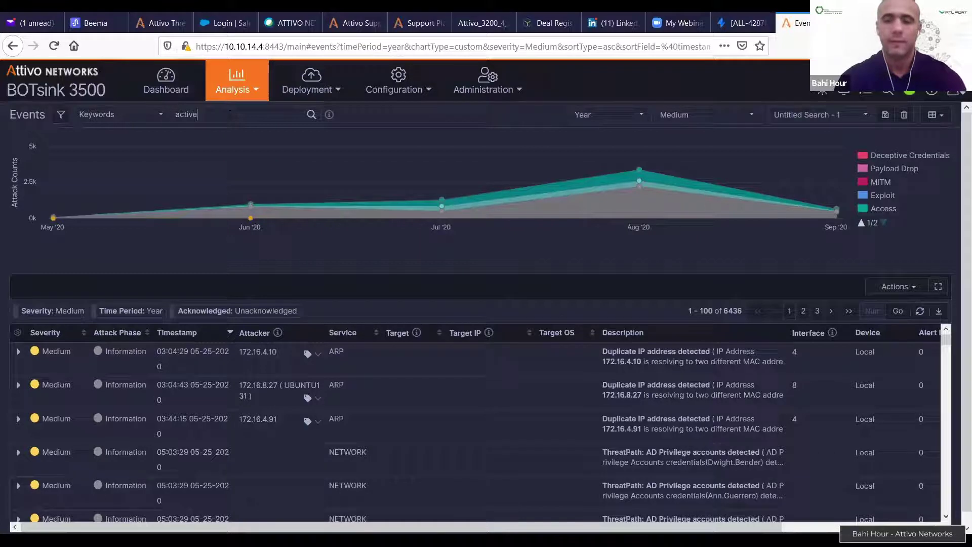
key(Return)
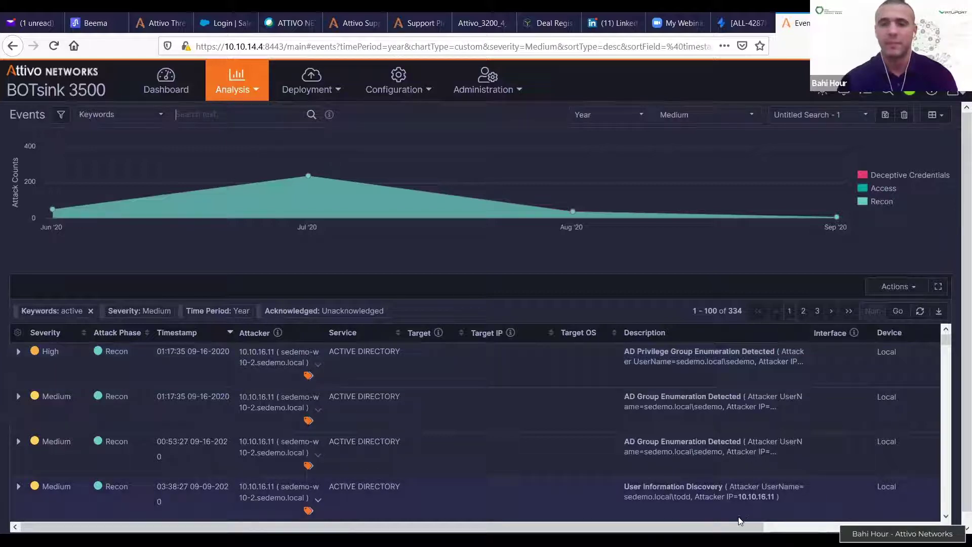
Step: Examine all columns of the endpoint report for the AD Privilege Group Enumeration event, then close the report
drag(729, 527, 904, 533)
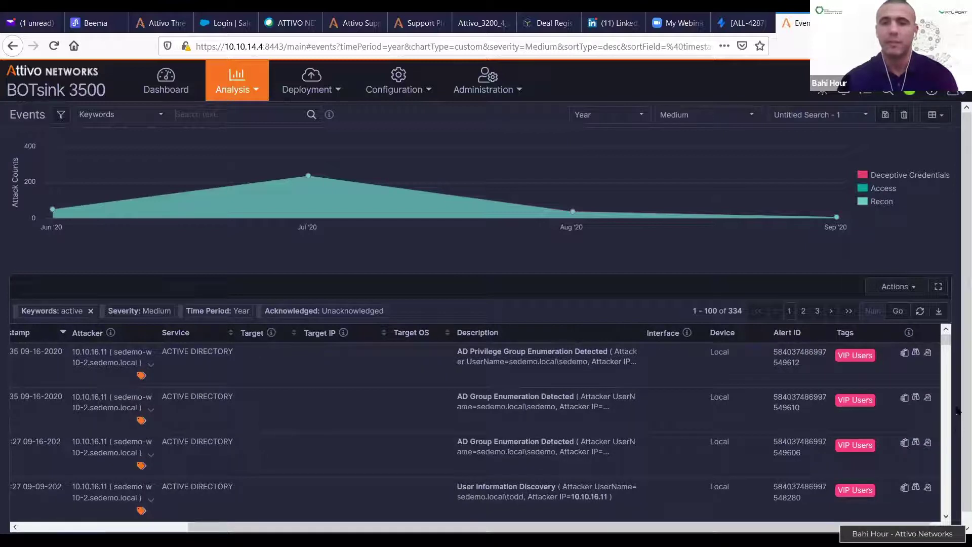
click(916, 353)
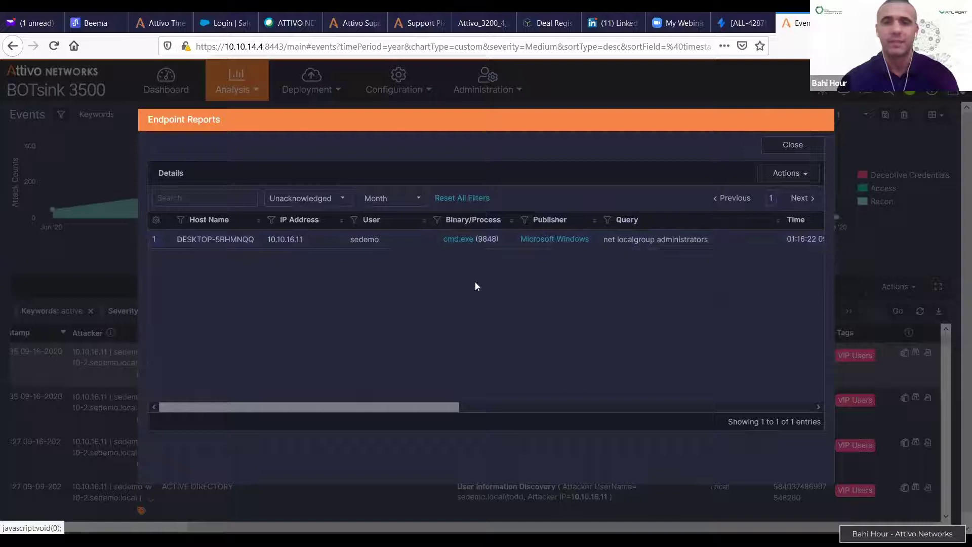
drag(445, 408, 557, 421)
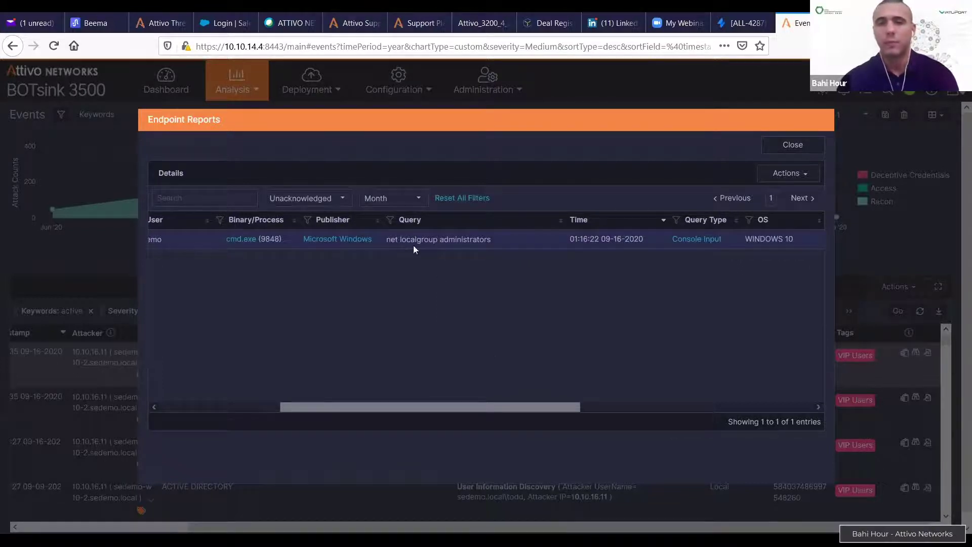
drag(556, 403, 809, 411)
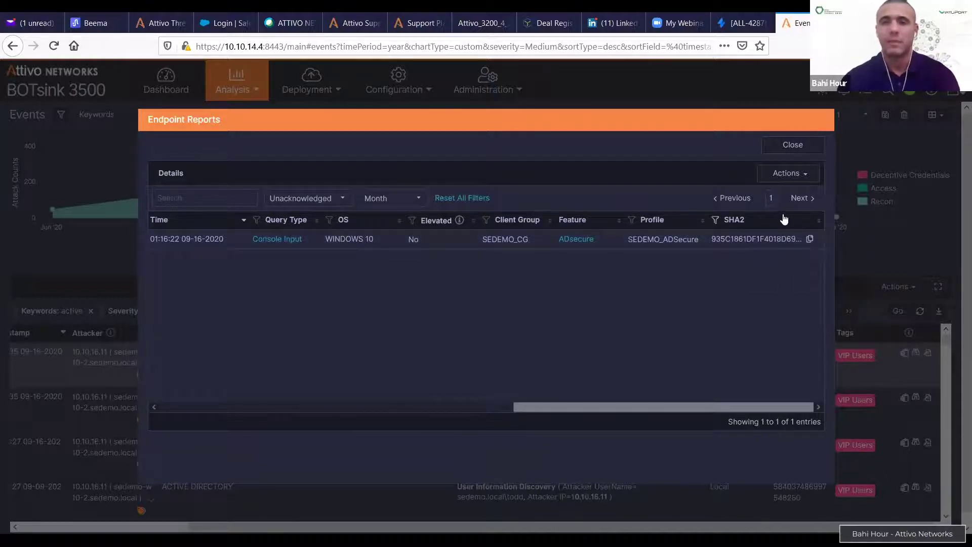
click(793, 147)
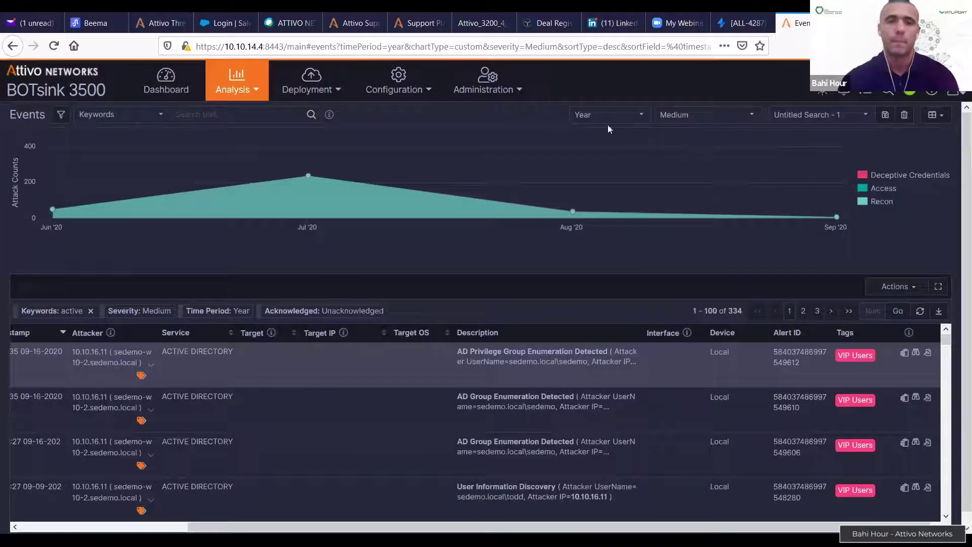
Step: Open the Recon events list from the dashboard and view the IP scanner report for the outbound TCP port scan event
click(167, 77)
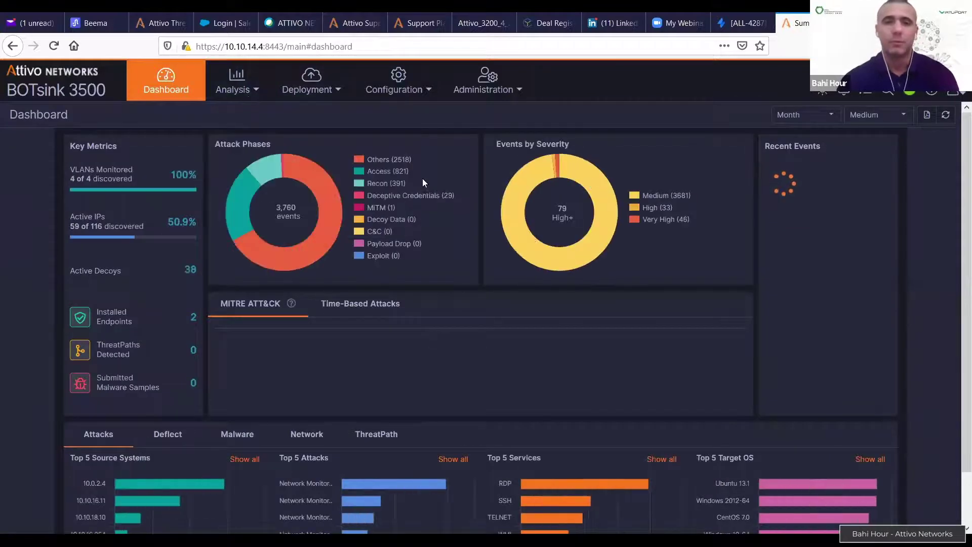
click(267, 167)
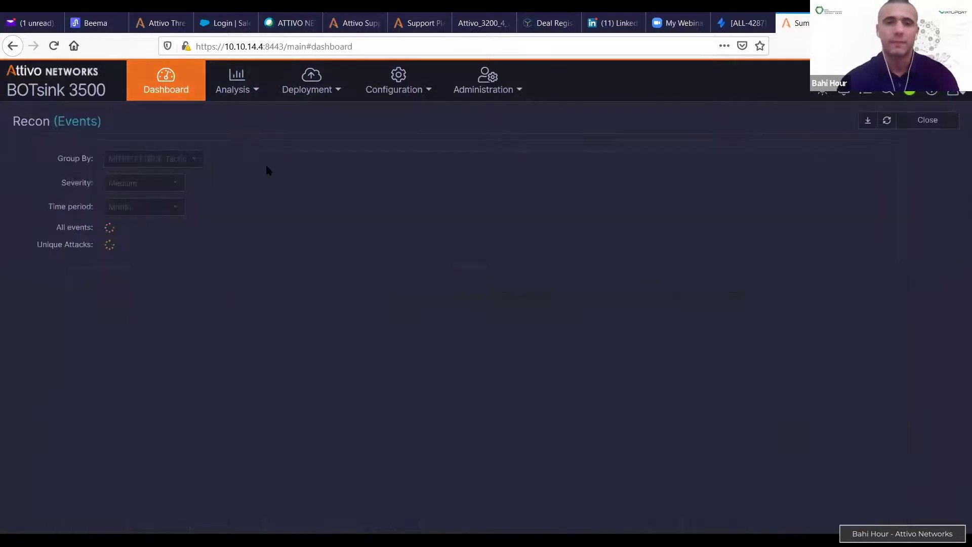
click(85, 123)
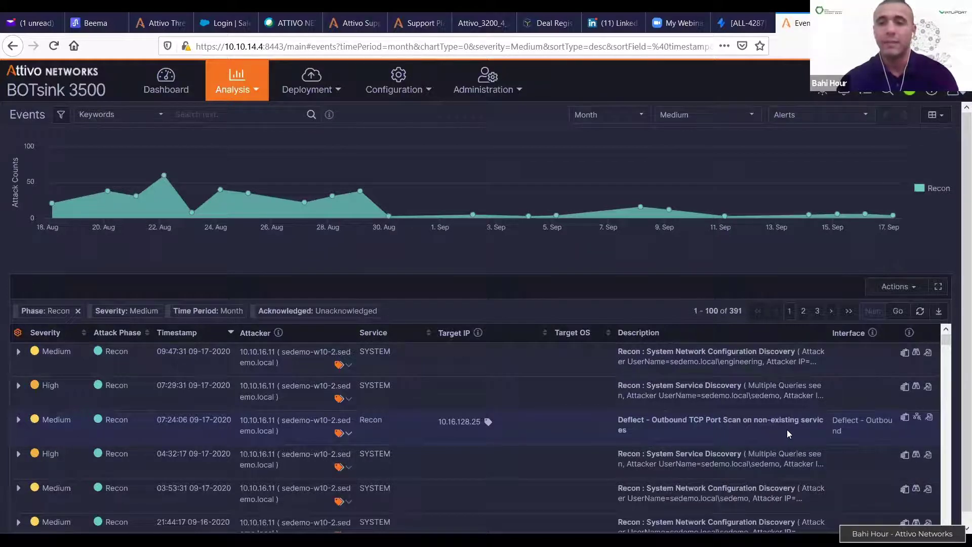
click(917, 417)
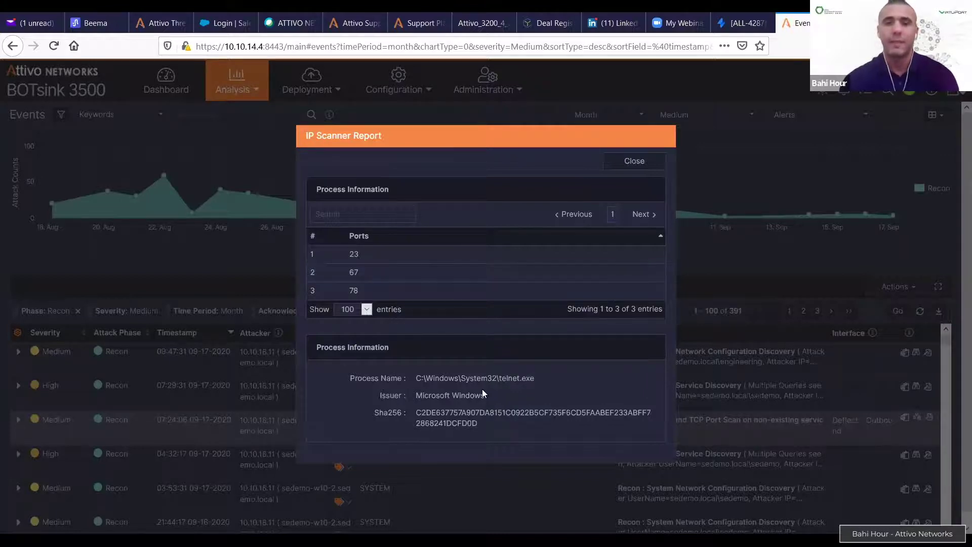
click(648, 170)
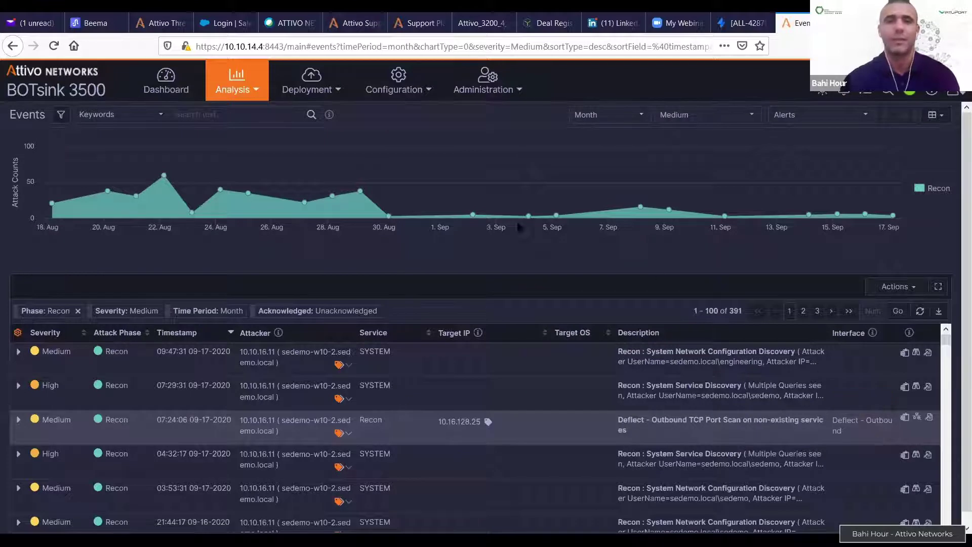
Step: Return to the dashboard and open the full events list for the Access attack phase
click(167, 83)
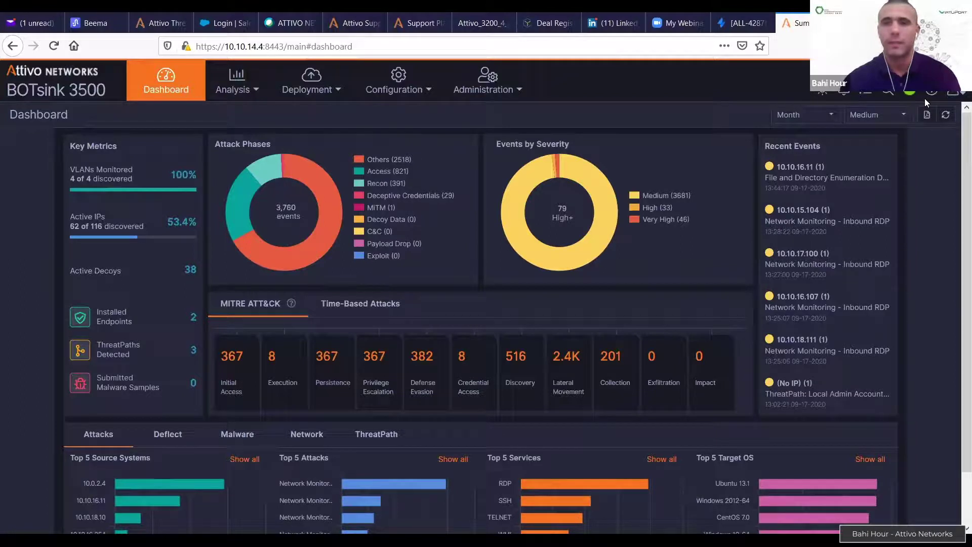
click(888, 125)
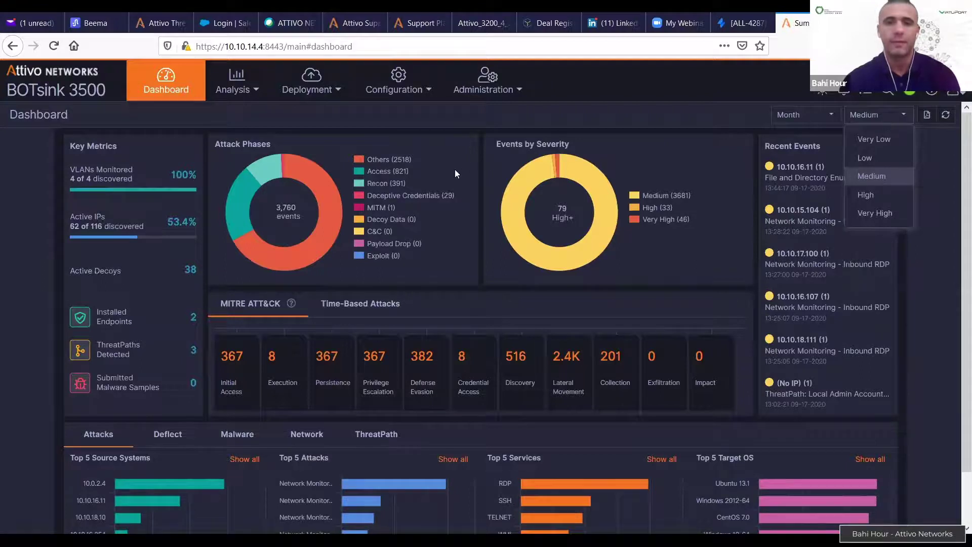
click(252, 201)
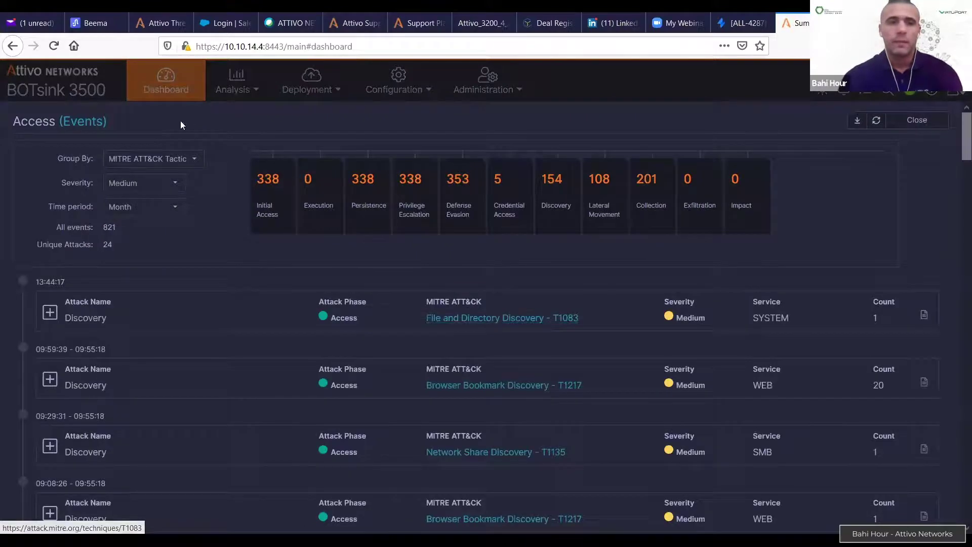
click(82, 122)
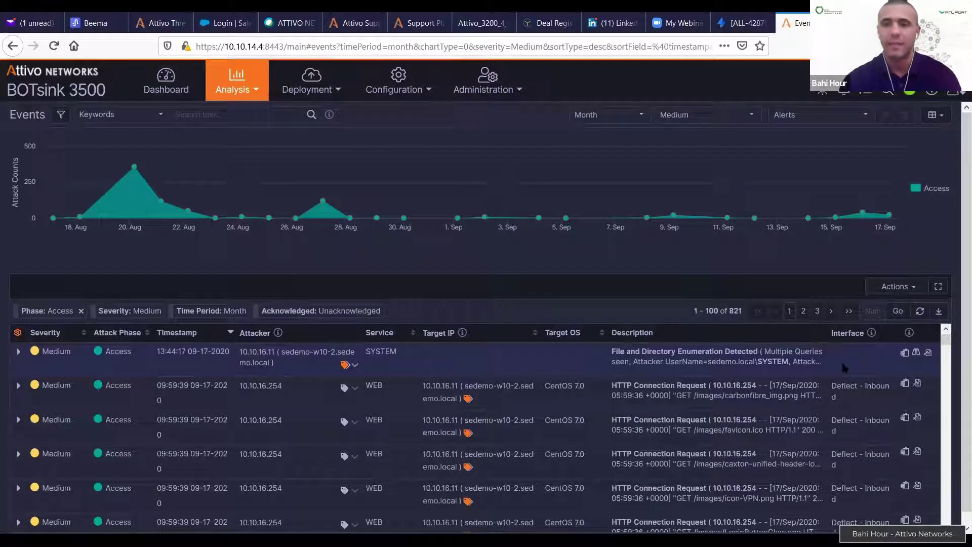
Step: Examine all columns of the endpoint report for the File and Directory Enumeration event, then close the report
click(919, 356)
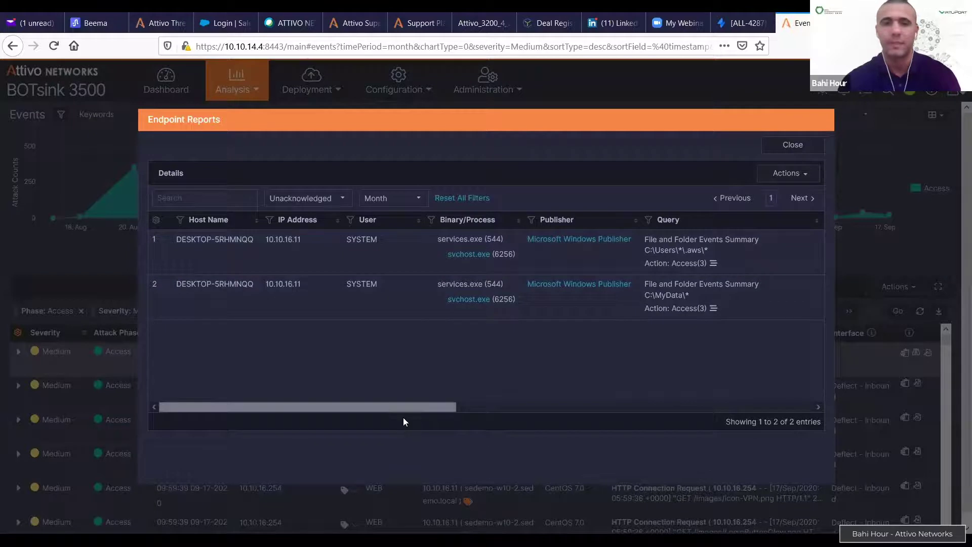
drag(446, 404, 738, 395)
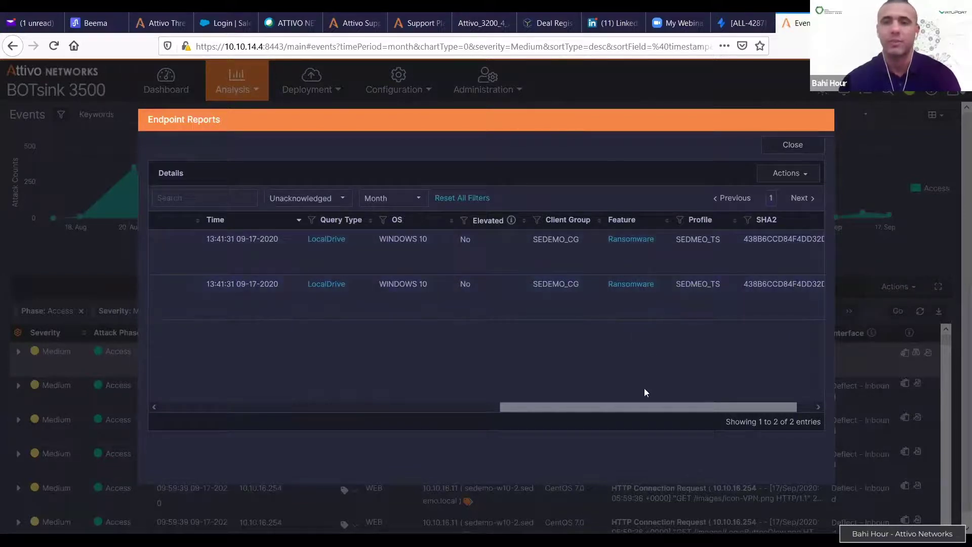
drag(638, 408, 708, 405)
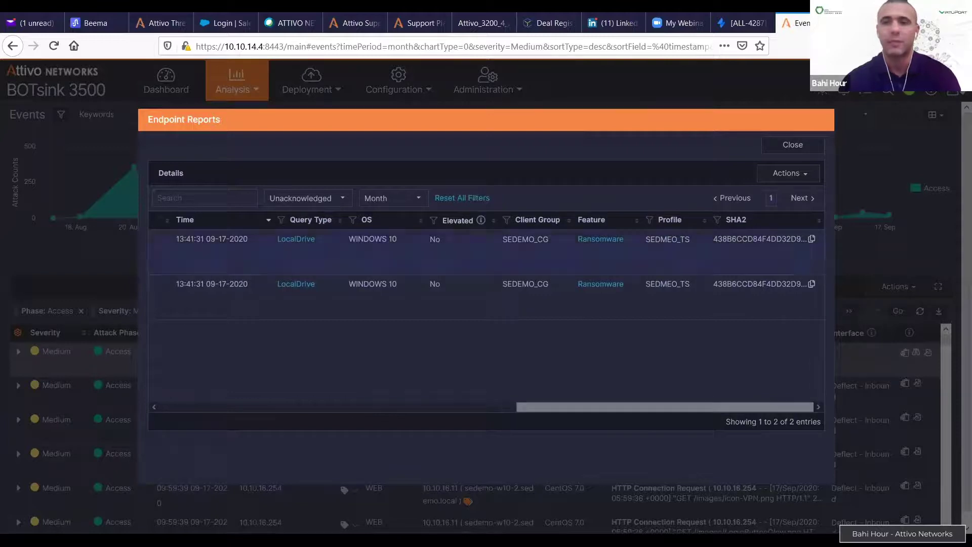
click(802, 144)
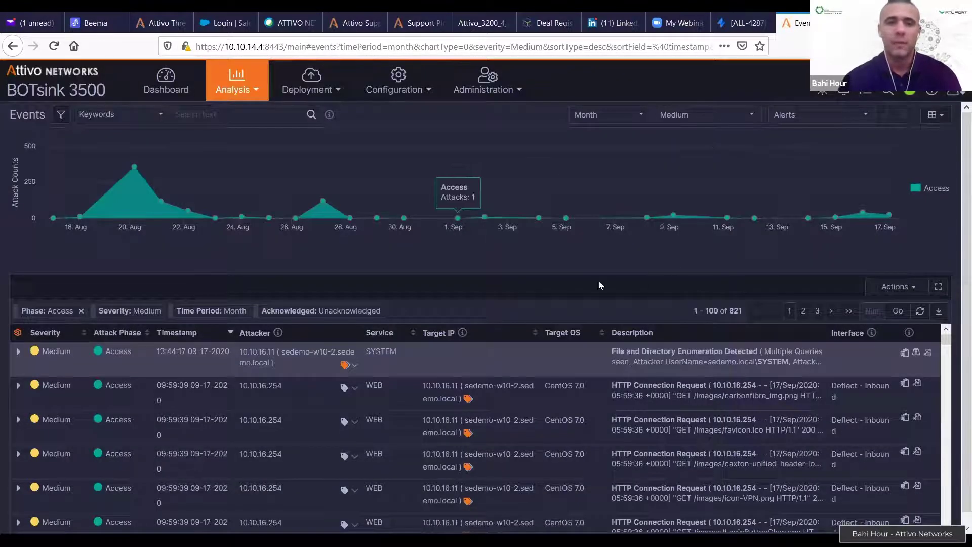
Step: View the response actions available for the attacker of the File and Directory Enumeration event
click(354, 367)
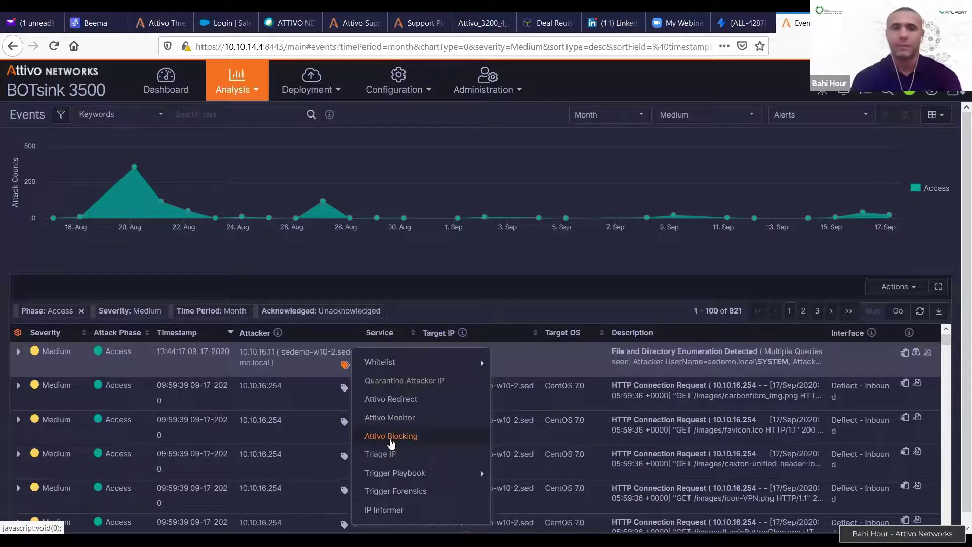
mouse_move(394, 475)
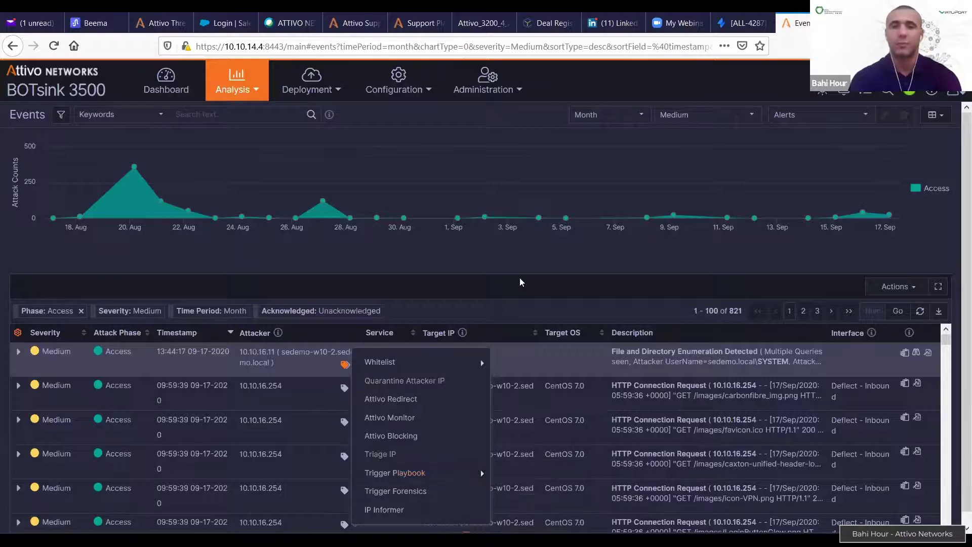
Step: View the ThreatOps Blocking connectors, followed by the Threat Intelligence connectors
mouse_move(404, 97)
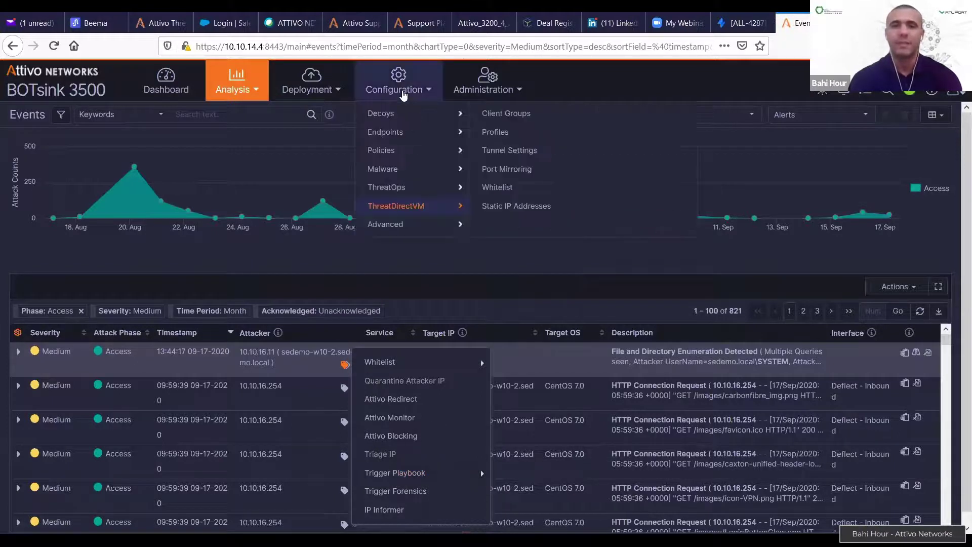
mouse_move(405, 188)
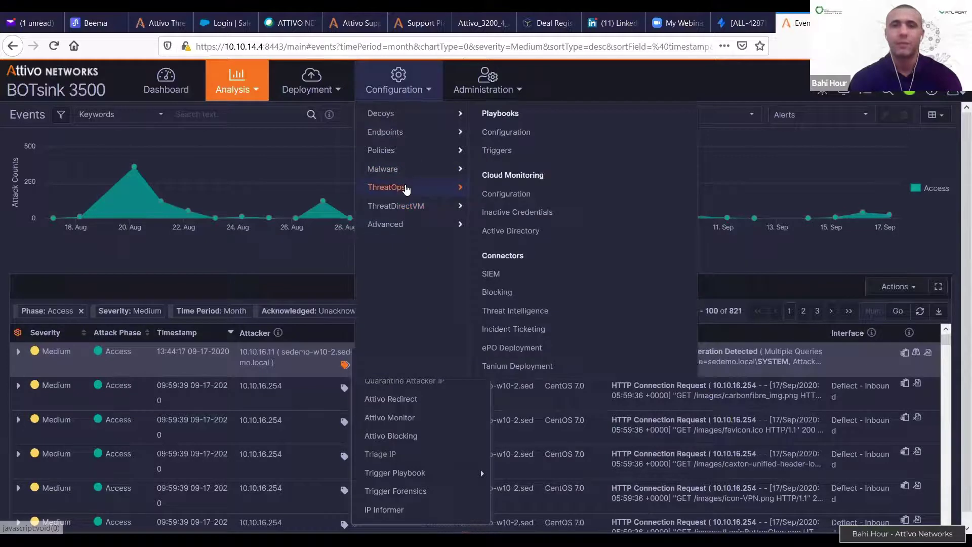
click(499, 294)
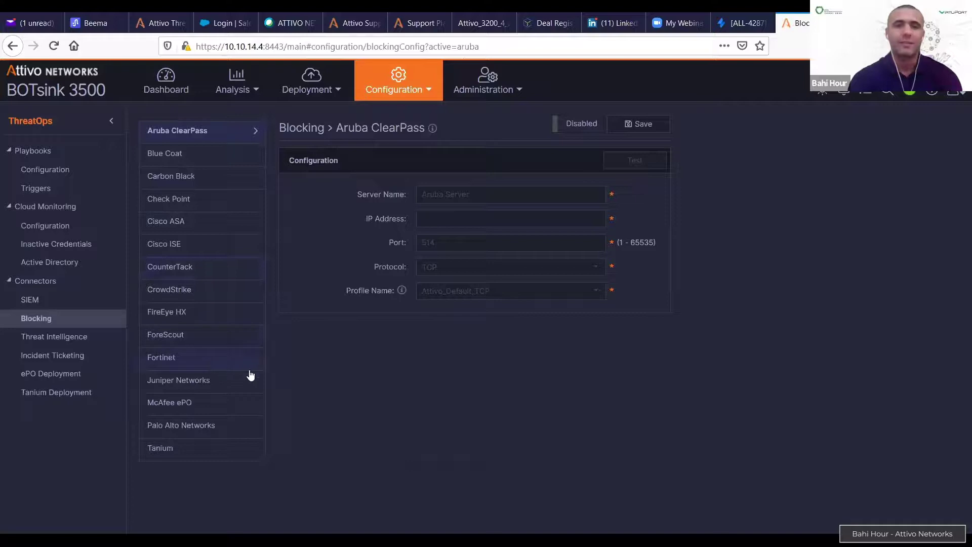
click(67, 339)
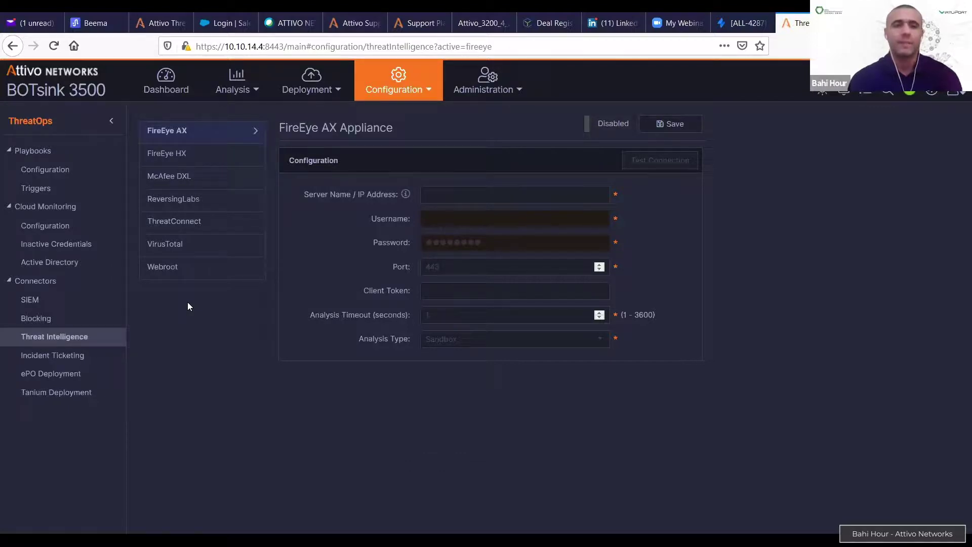
Step: Start a new ThreatOps playbook and place the Attivo Event analysis on its canvas
click(68, 171)
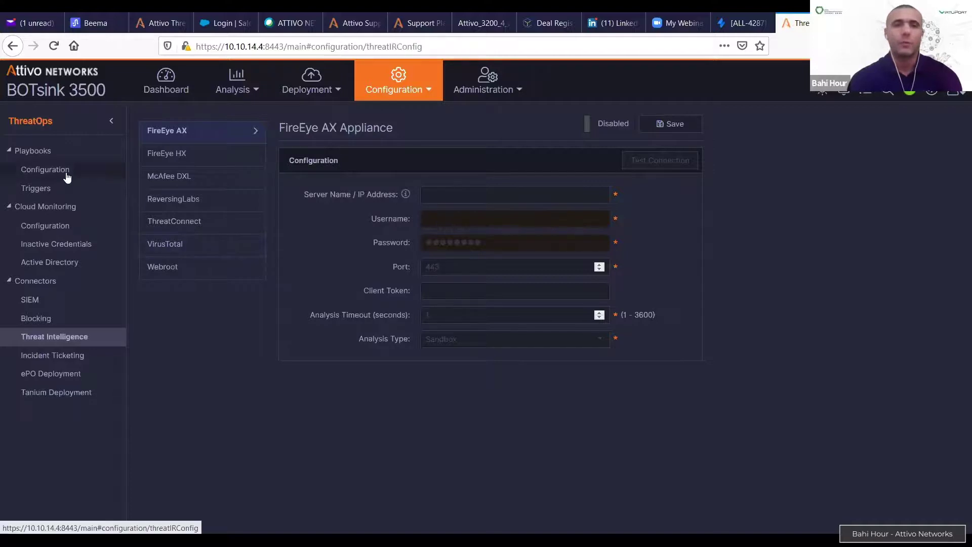
click(715, 159)
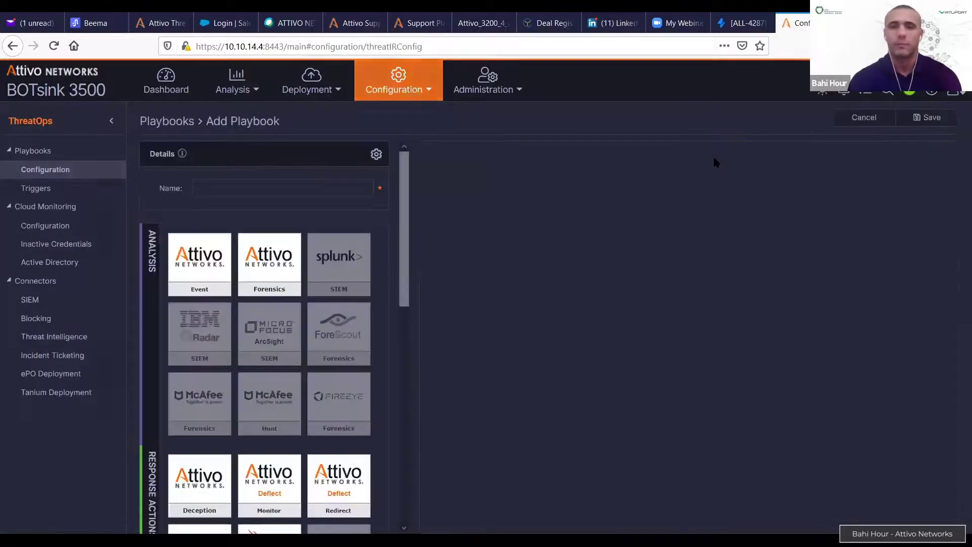
drag(588, 233, 515, 210)
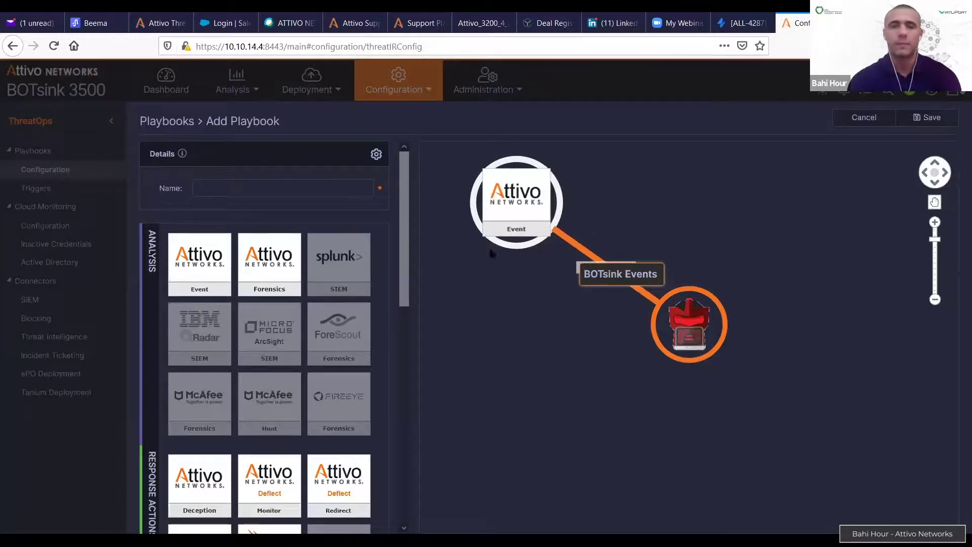
drag(400, 251, 408, 200)
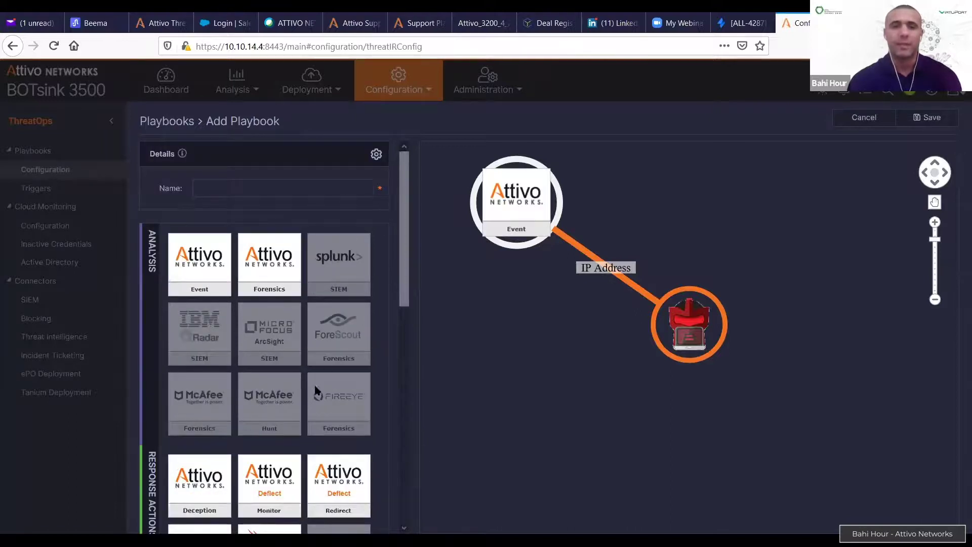
Step: Add the Attivo Deflect Monitor response to the playbook, try adding a second response action, and discard the unsaved playbook
drag(304, 476, 539, 440)
drag(364, 482, 849, 223)
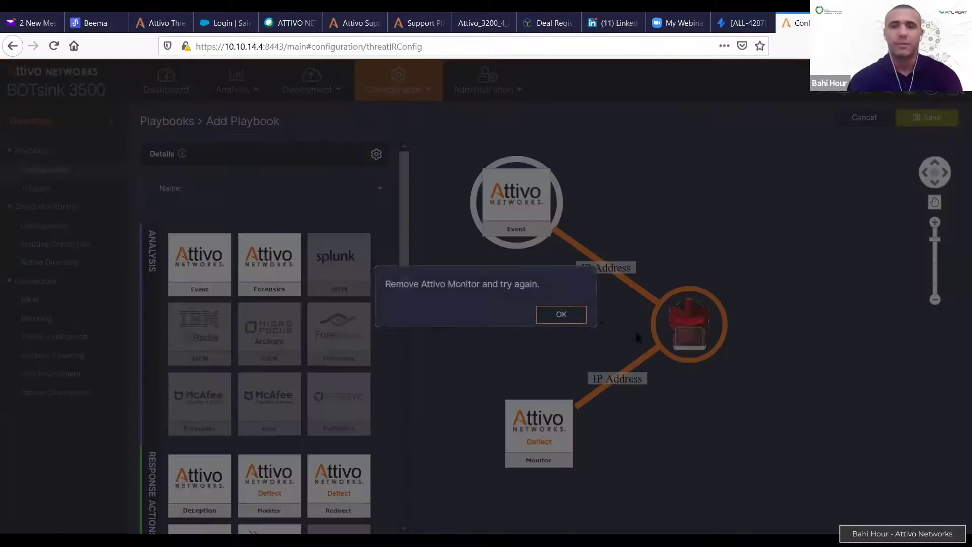
click(831, 179)
click(861, 118)
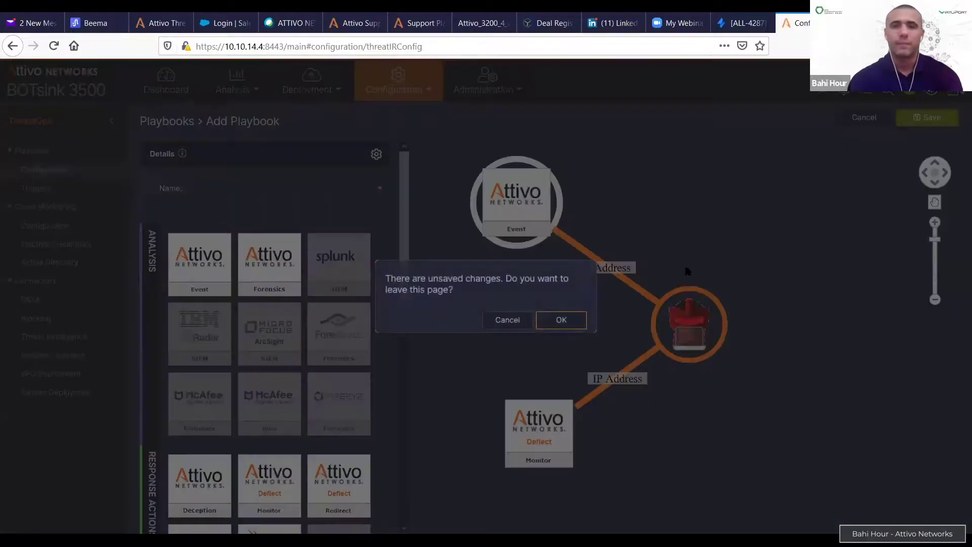
click(561, 320)
Step: View the configuration fields of a new playbook trigger rule, then cancel the rule
click(36, 191)
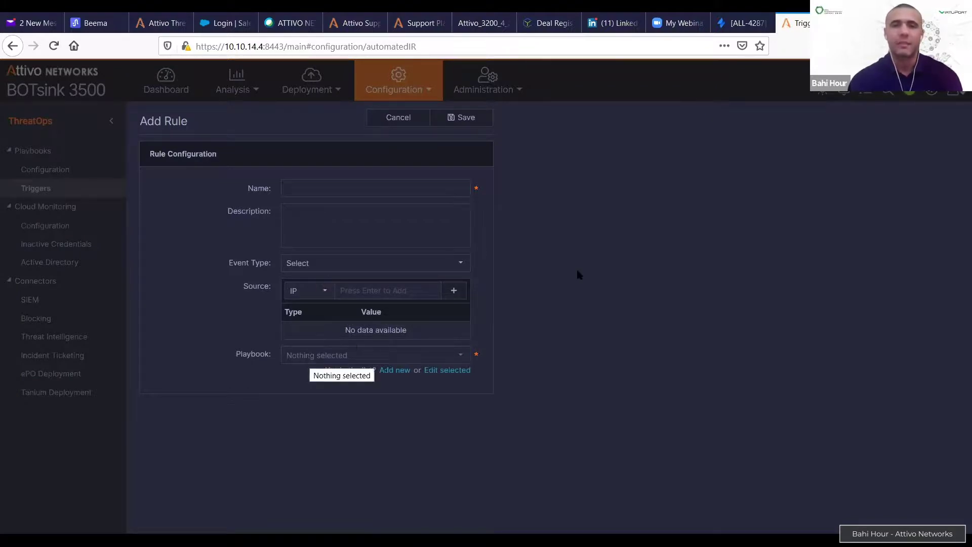
click(403, 118)
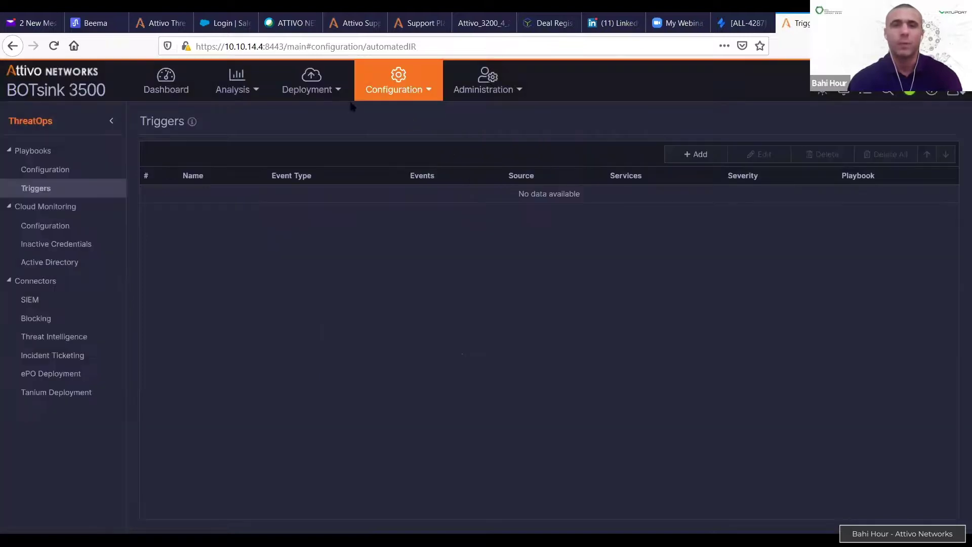
Step: Check which playbooks can be triggered on the File and Directory Enumeration attacker in the events list, then return to the dashboard
click(230, 91)
click(230, 114)
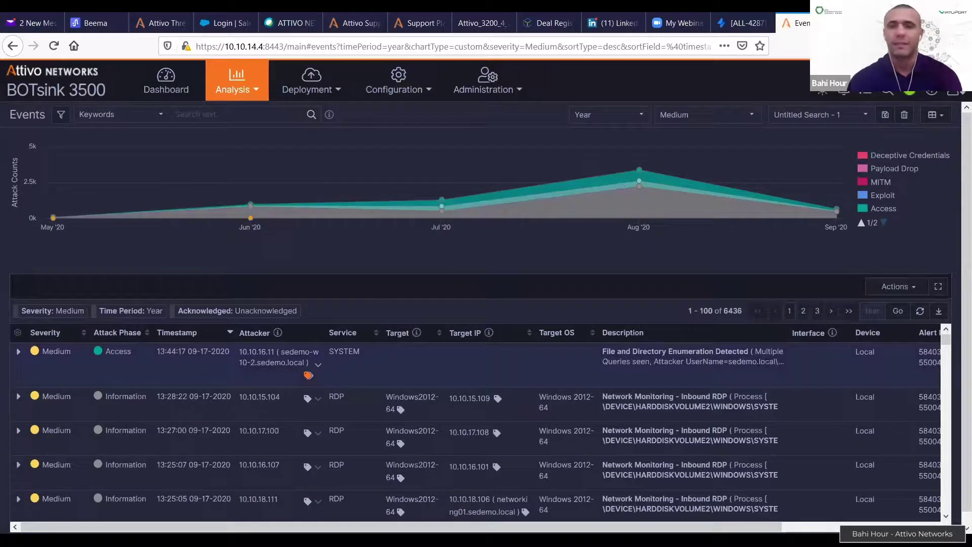
click(318, 364)
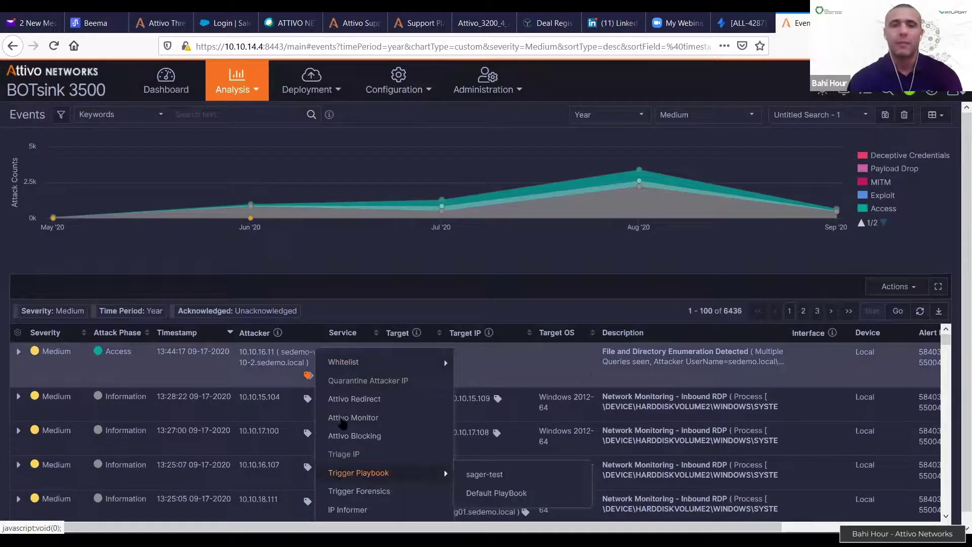
click(290, 167)
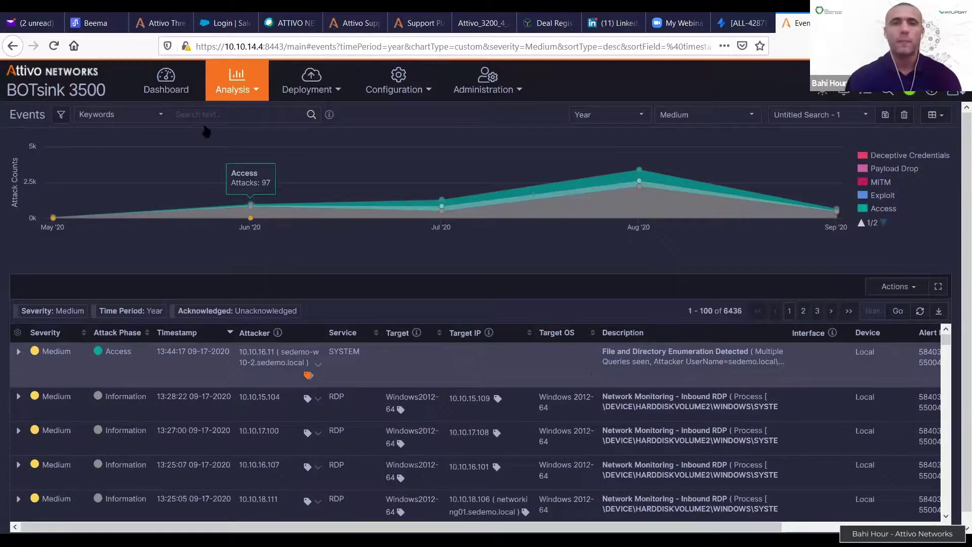
click(167, 81)
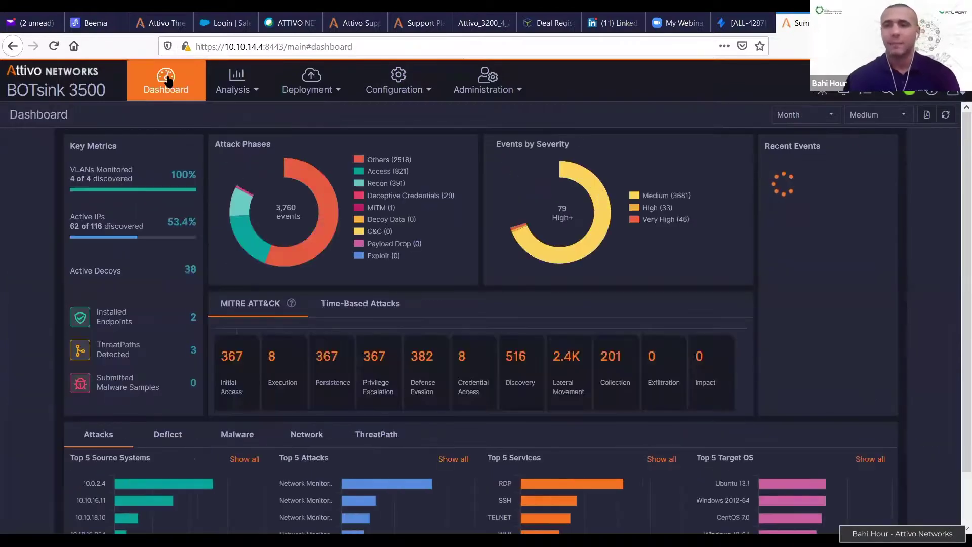